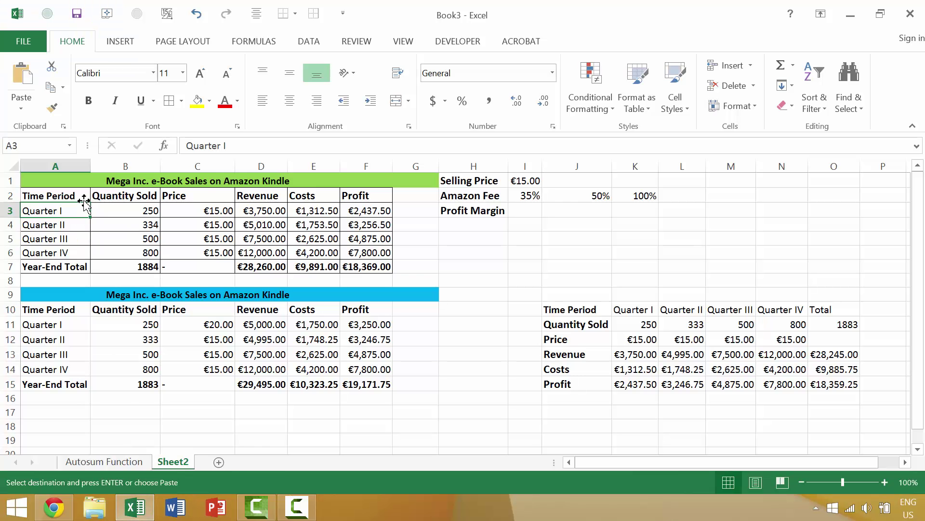
- From A3, jump to the right, left, top and bottom edges of the Quarter table, ending on A2
{"action": "left_click", "coordinate": [59, 179]}
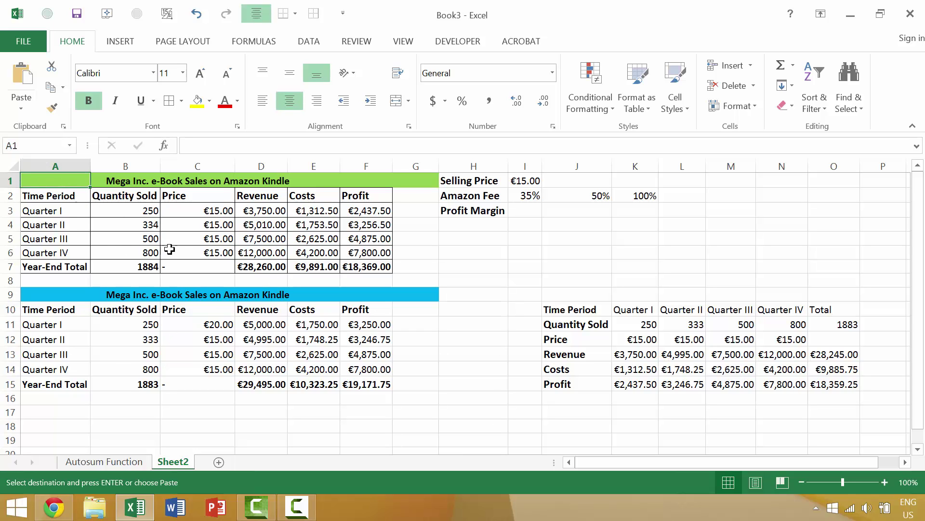
{"action": "left_click", "coordinate": [77, 213]}
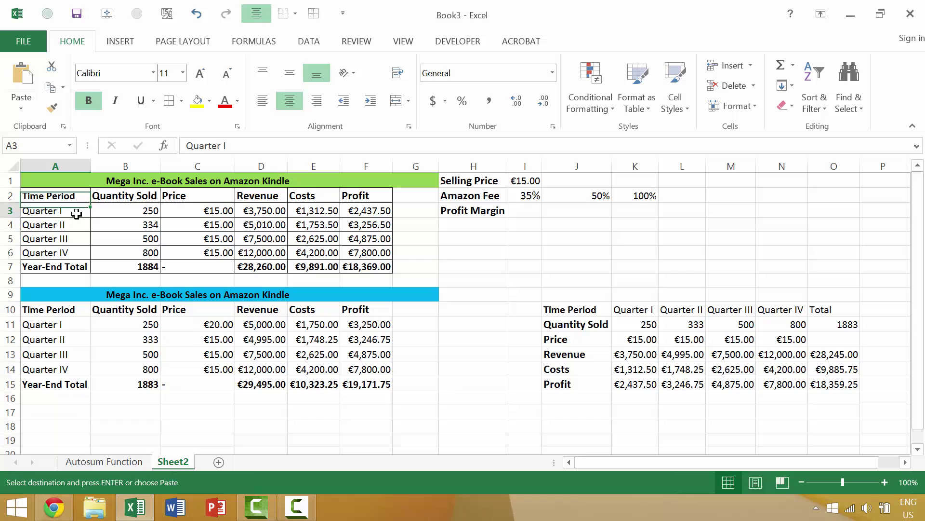
{"action": "key", "text": "ctrl+Right"}
{"action": "key", "text": "ctrl+Left"}
{"action": "key", "text": "ctrl+Up"}
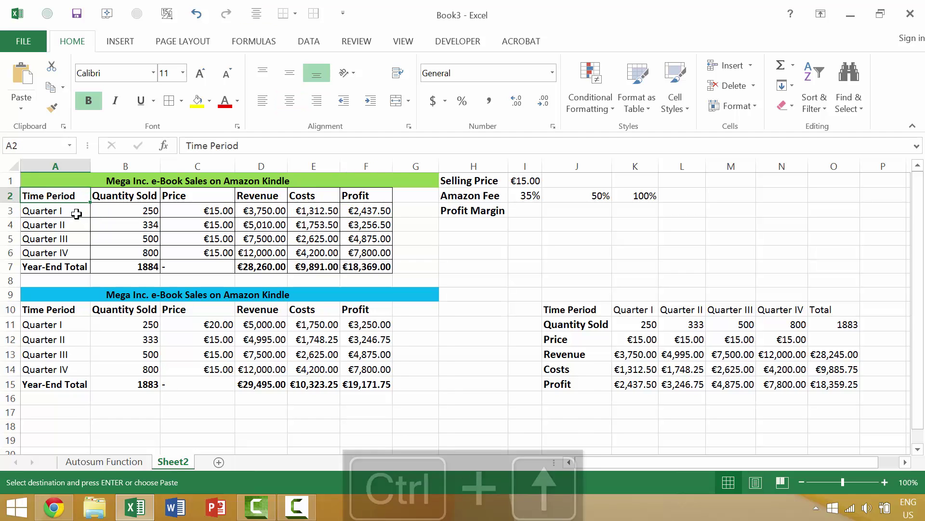
{"action": "key", "text": "ctrl+Down"}
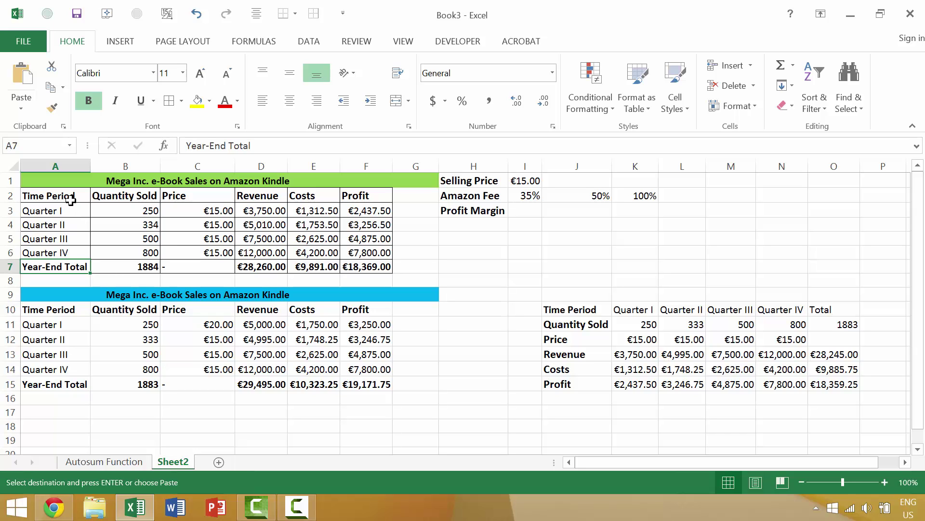
{"action": "left_click", "coordinate": [71, 199]}
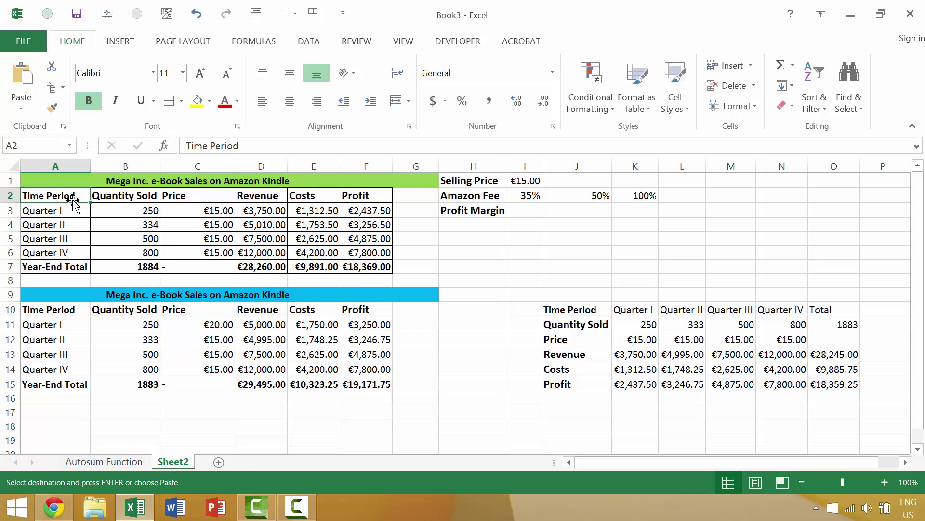
- Jump from A2 to the Profit header, Profit total, Year-End Total and back, then to O15
{"action": "key", "text": "ctrl+End"}
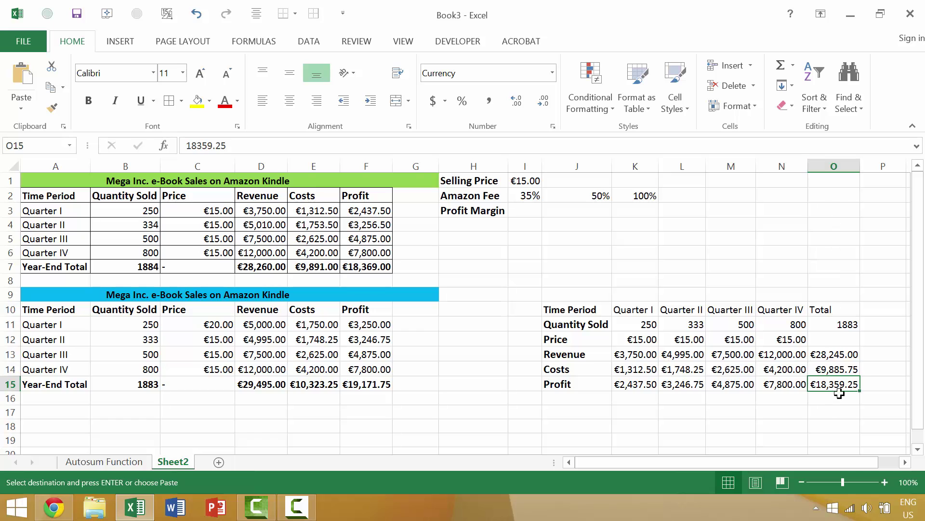
{"action": "left_click", "coordinate": [65, 201]}
{"action": "key", "text": "ctrl+Right"}
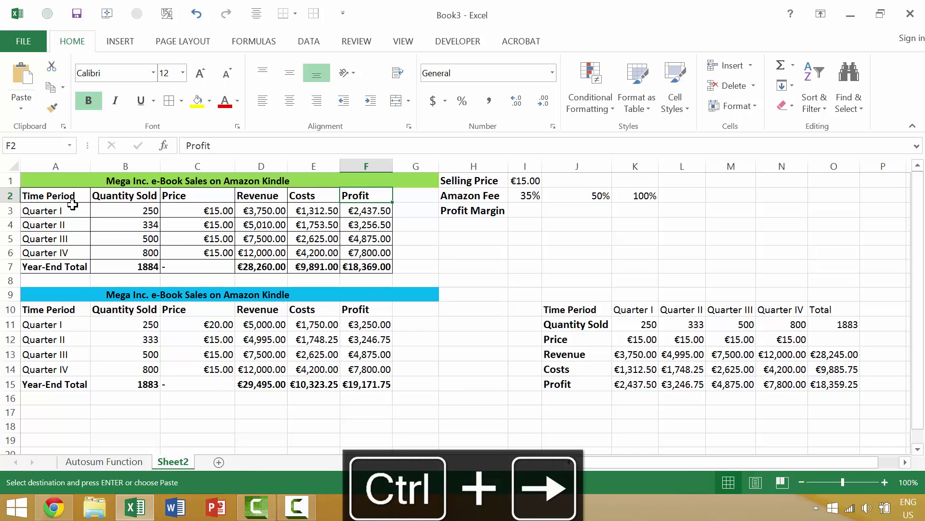
{"action": "key", "text": "ctrl+Down"}
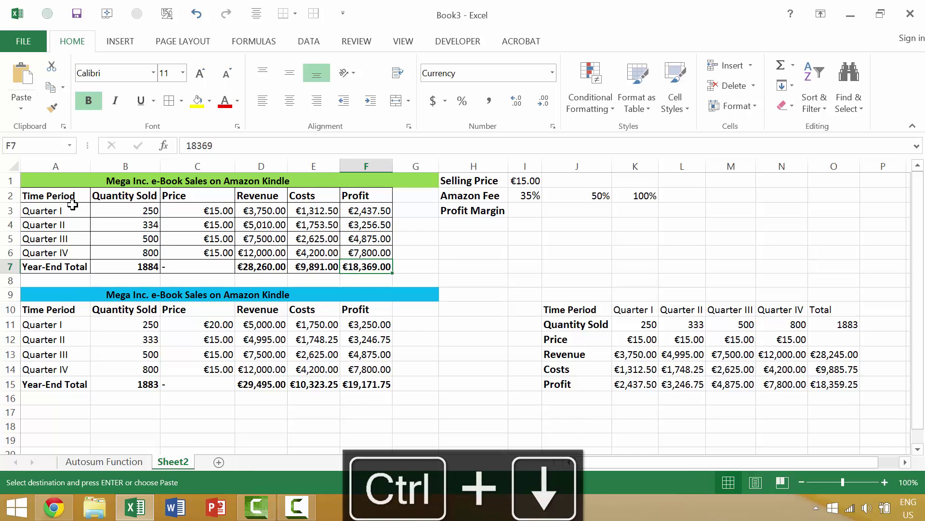
{"action": "key", "text": "ctrl+Left"}
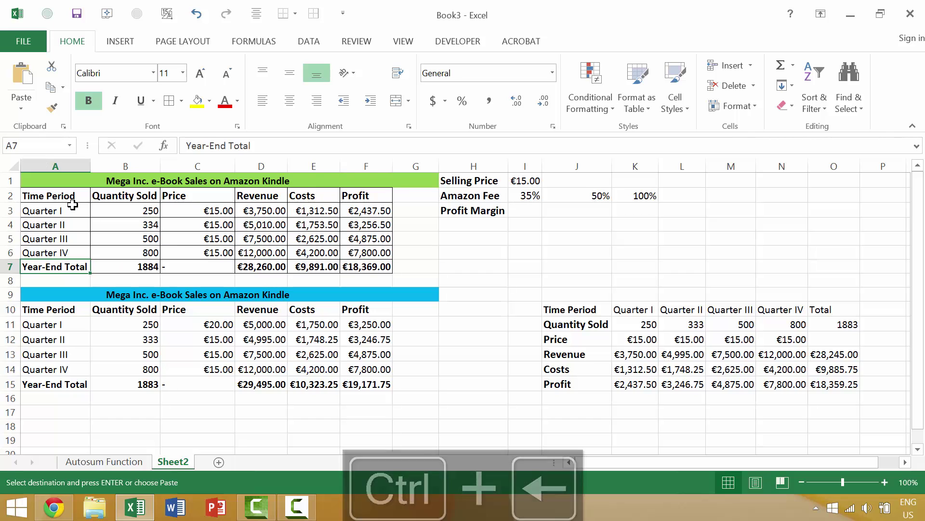
{"action": "key", "text": "ctrl+Up"}
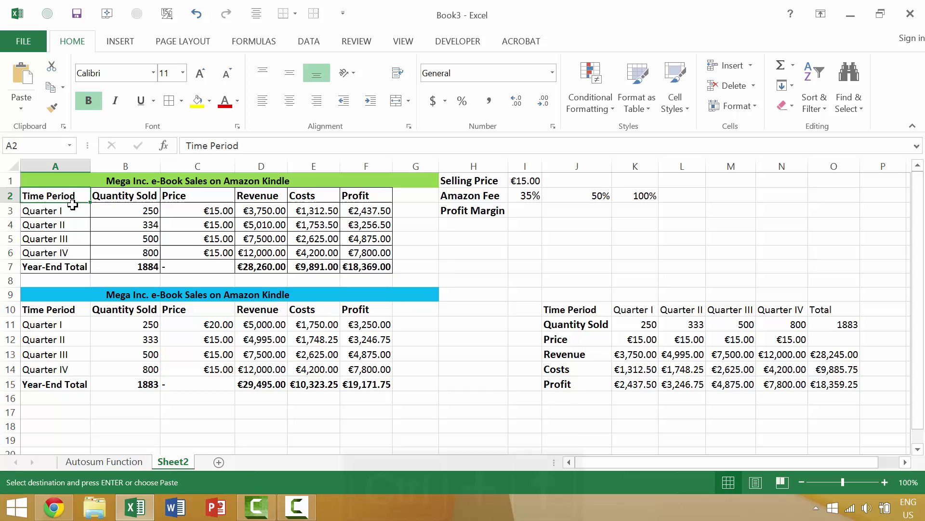
{"action": "key", "text": "ctrl+End"}
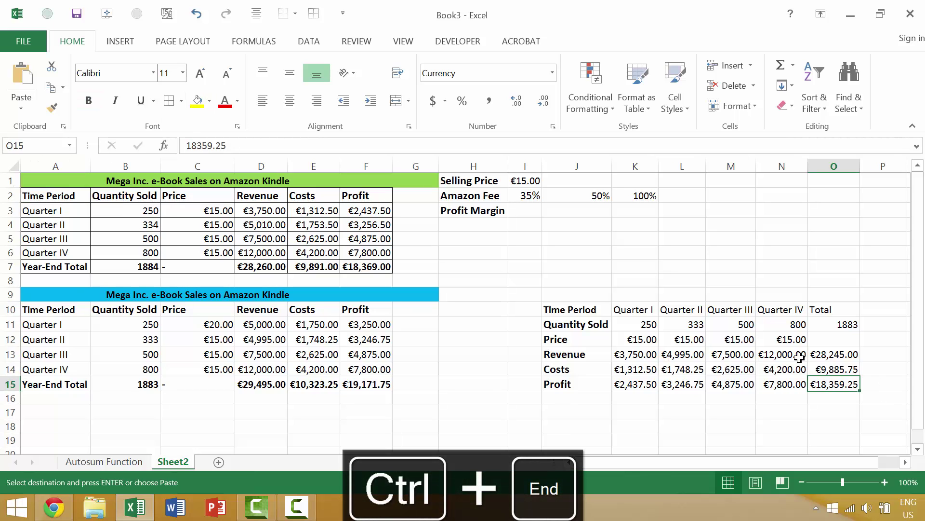
- Enter the label 'Total' in cell O16 below the summary table
{"action": "left_click", "coordinate": [879, 395]}
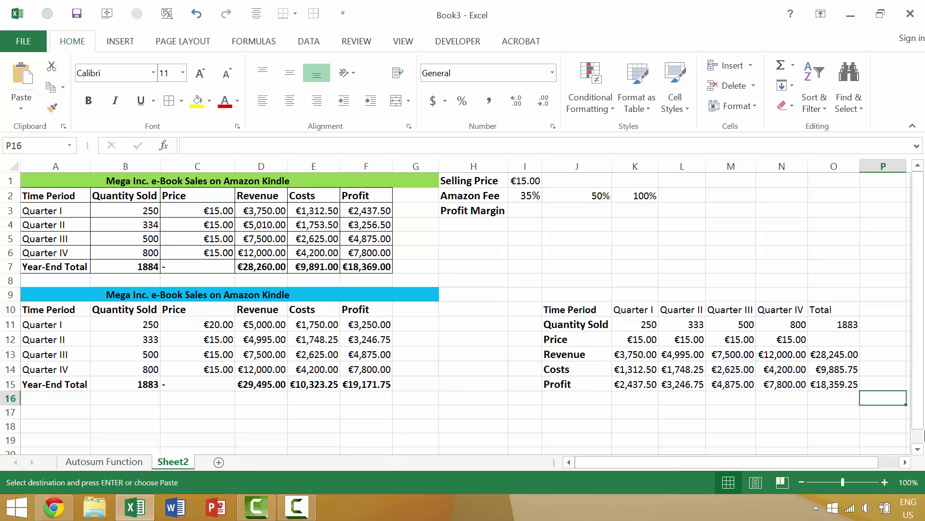
{"action": "key", "text": "Left"}
{"action": "type", "text": "Total"}
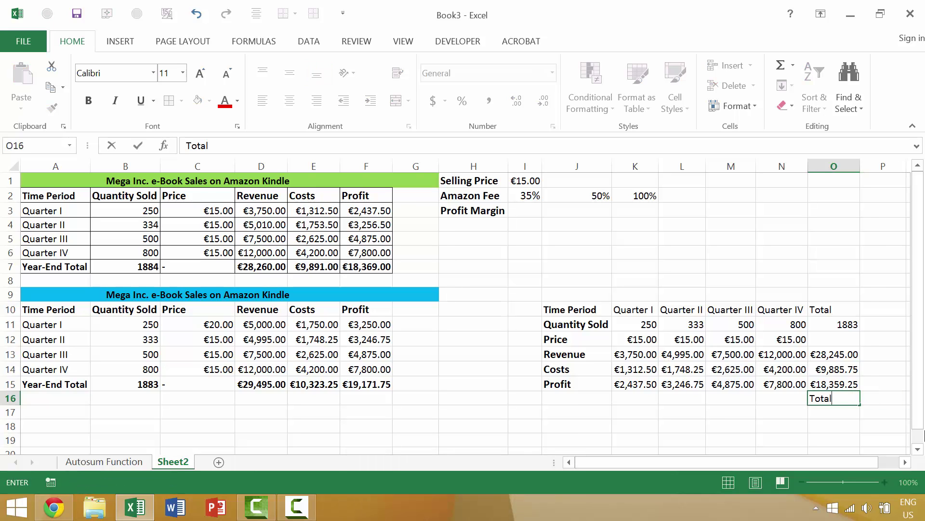
{"action": "key", "text": "Tab"}
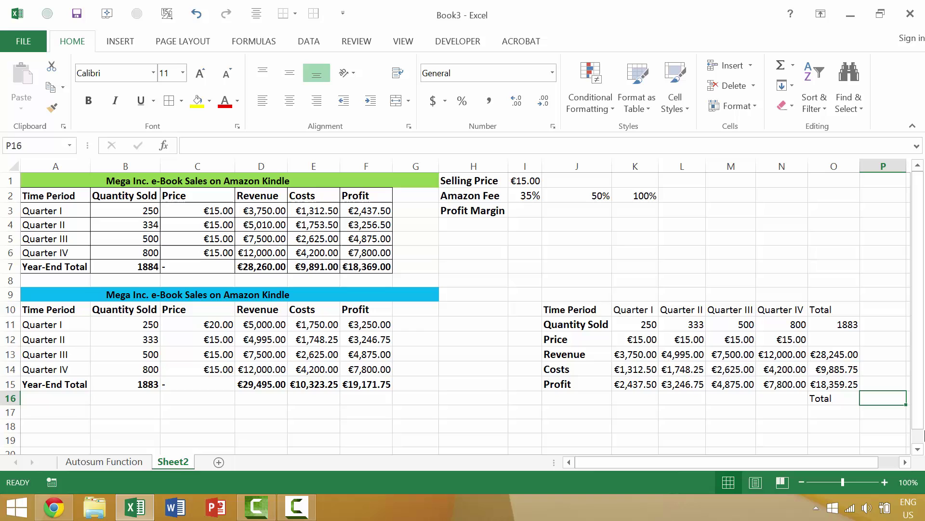
- Enter 1000,00 in P16, then Ctrl+End from A2 to reach the new last cell P16
{"action": "type", "text": "100"}
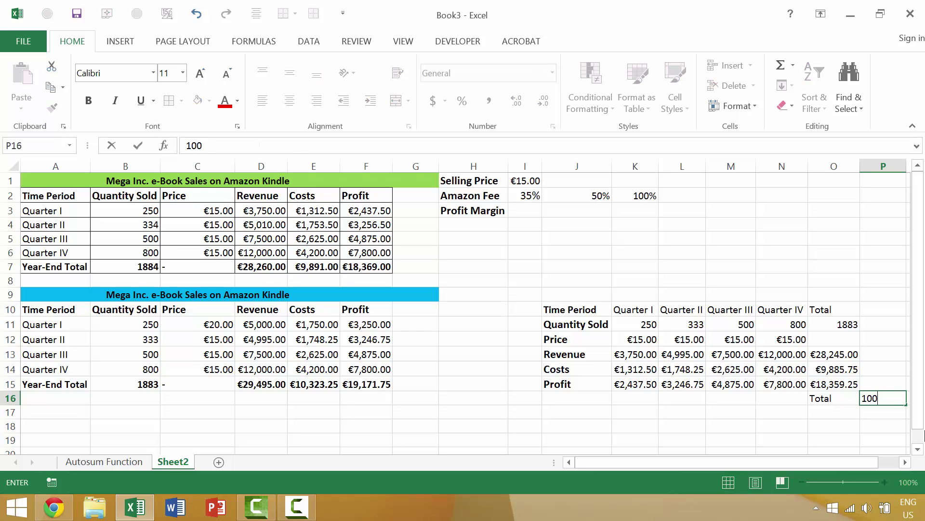
{"action": "type", "text": "0,00"}
{"action": "key", "text": "Return"}
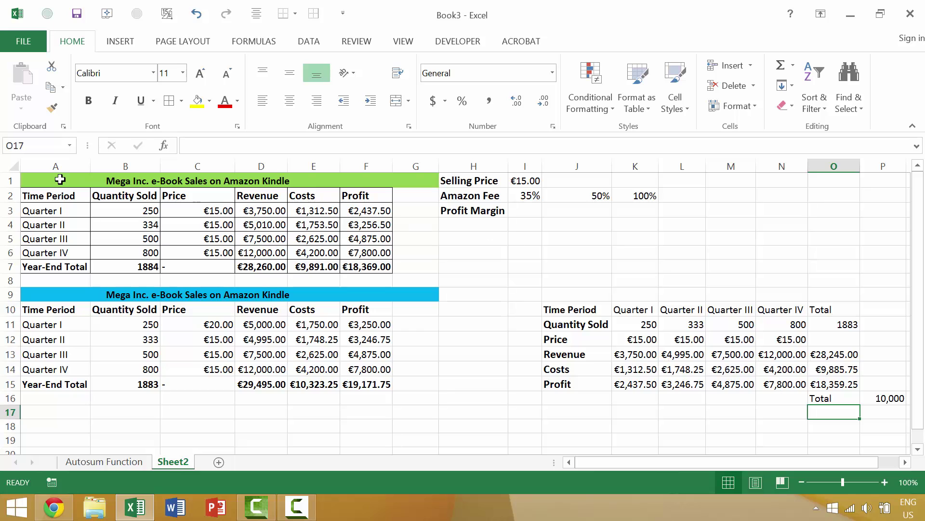
{"action": "left_click", "coordinate": [63, 195]}
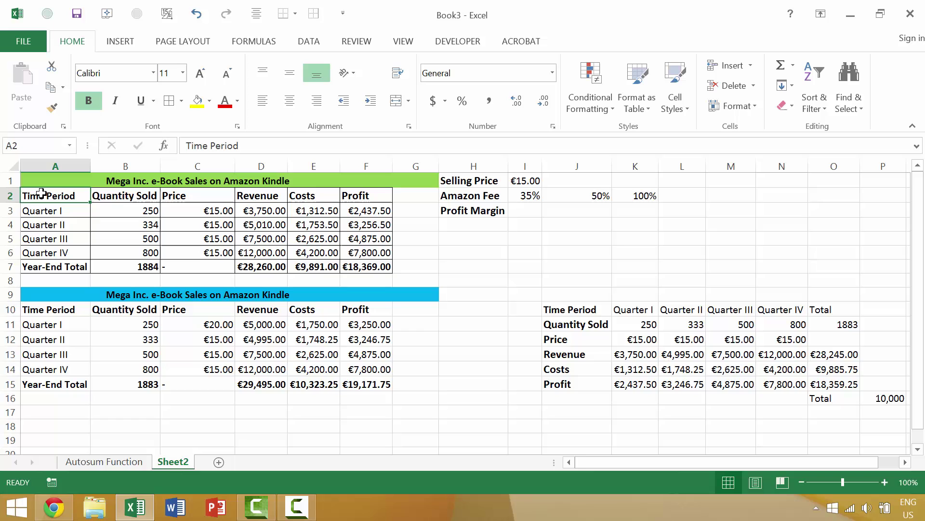
{"action": "key", "text": "ctrl+End"}
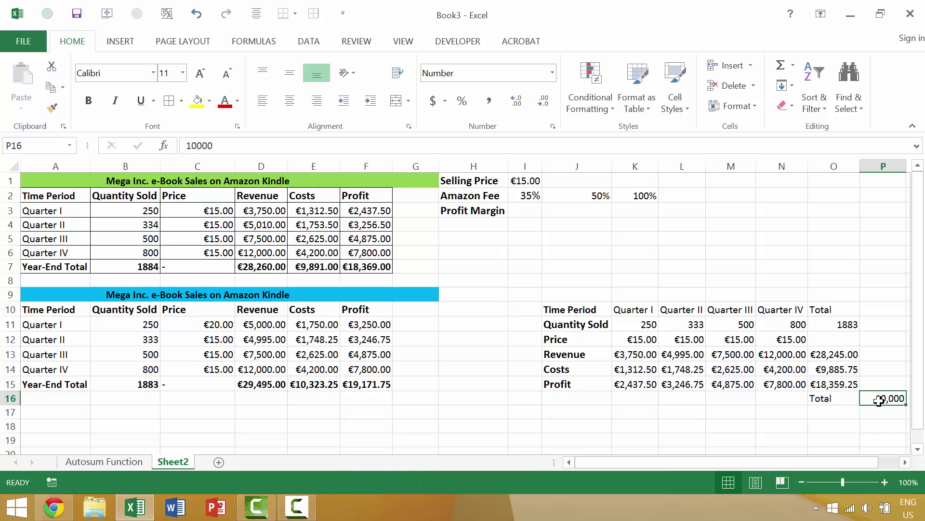
- Move from O16 to the Time Period header A2 and jump to the last used cell P16
{"action": "left_click", "coordinate": [845, 398]}
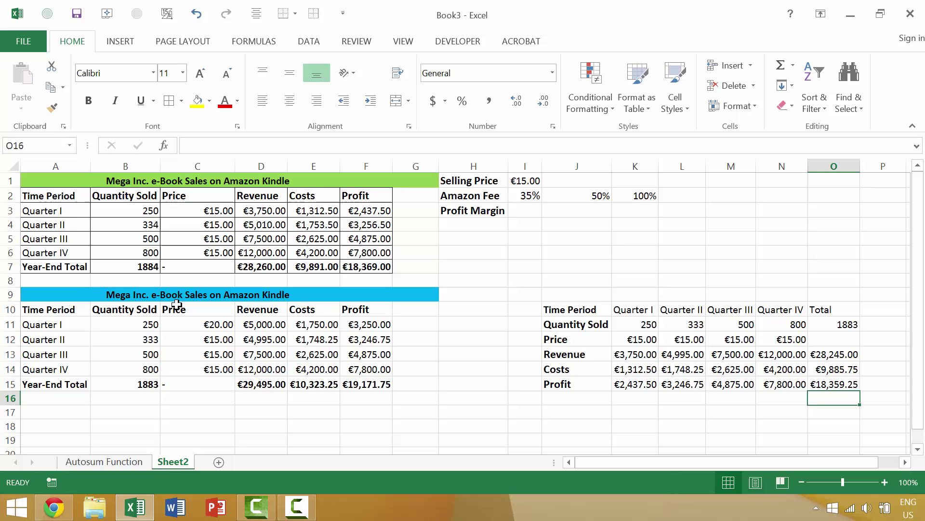
{"action": "left_click", "coordinate": [70, 204]}
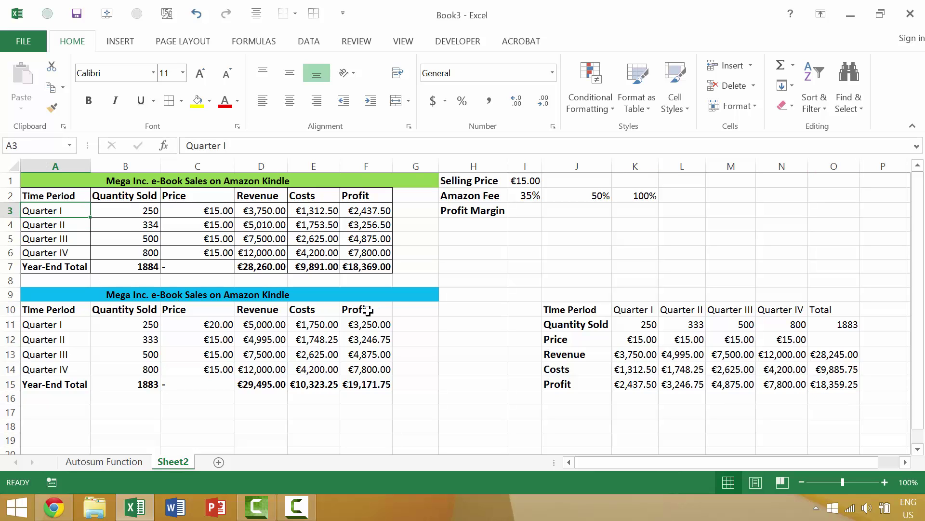
{"action": "key", "text": "Up"}
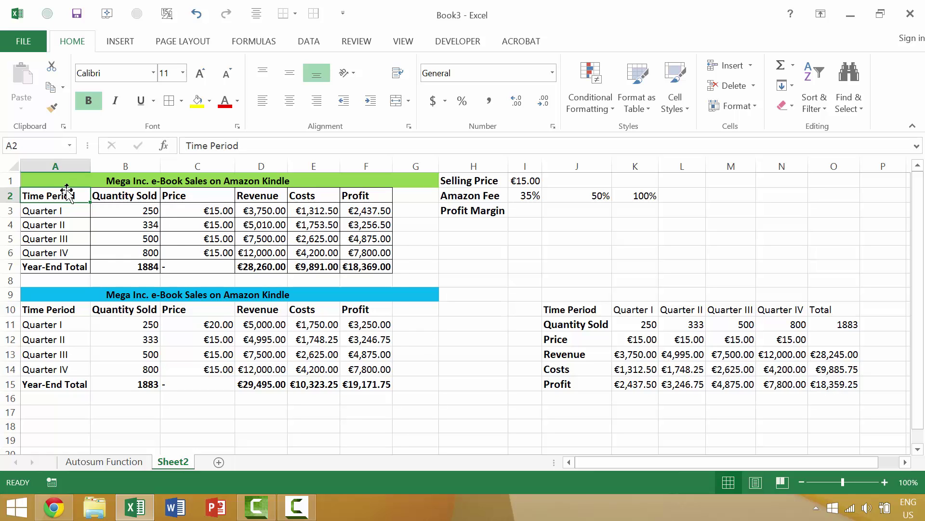
{"action": "key", "text": "ctrl+End"}
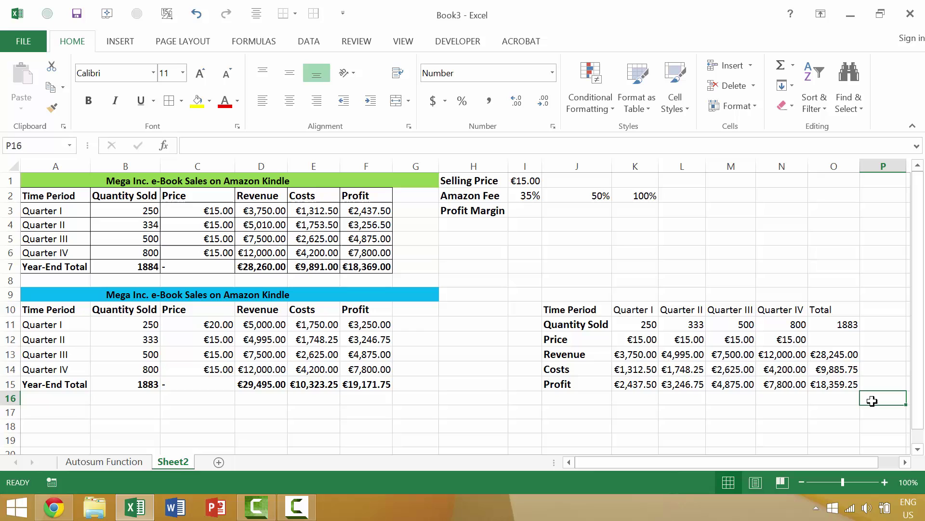
{"action": "left_click", "coordinate": [74, 196]}
{"action": "key", "text": "ctrl+End"}
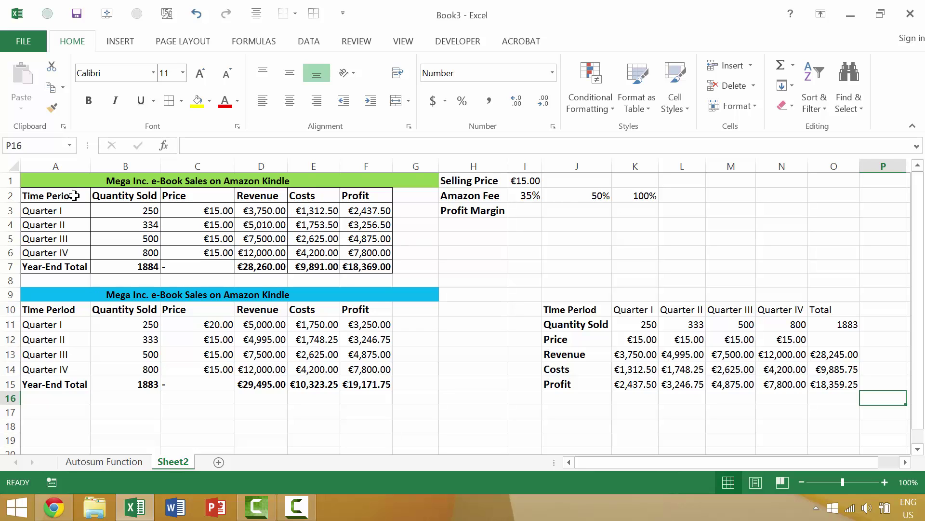
{"action": "type", "text": "data"}
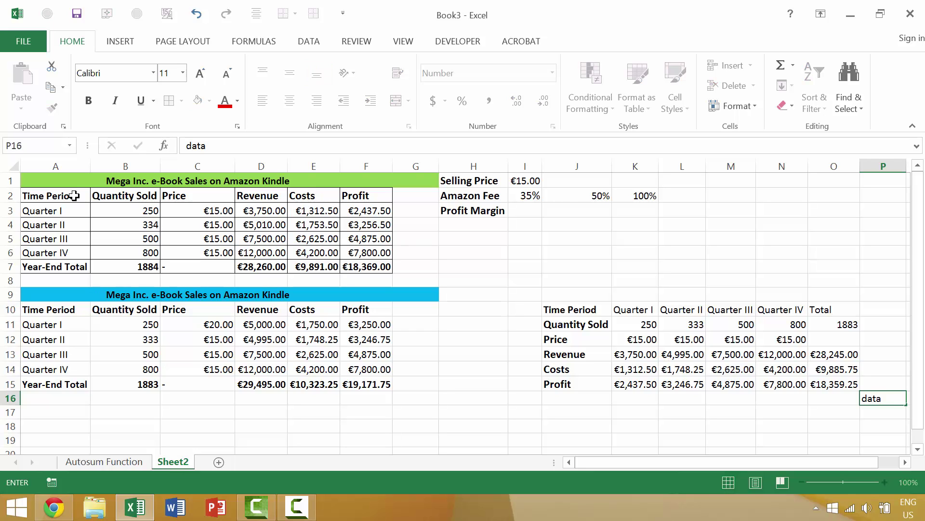
{"action": "key", "text": "Return"}
{"action": "left_click", "coordinate": [73, 195]}
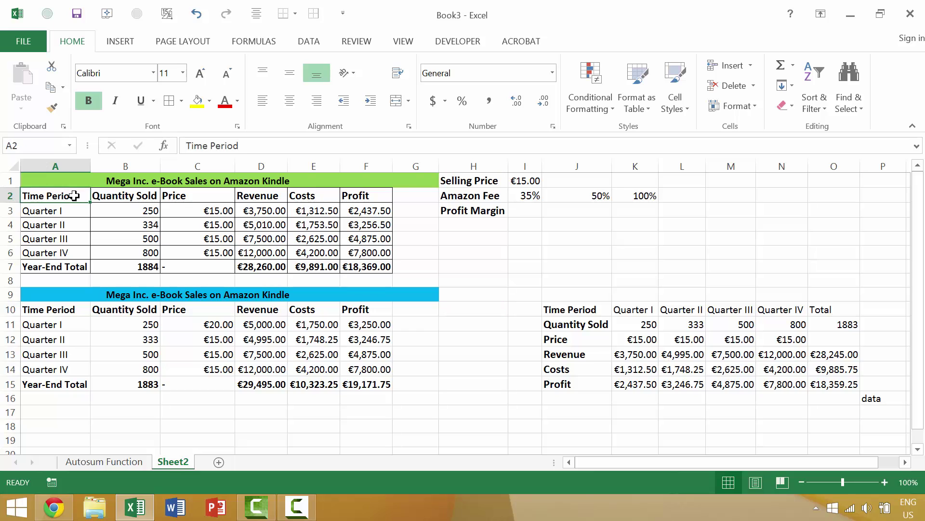
{"action": "key", "text": "ctrl+End"}
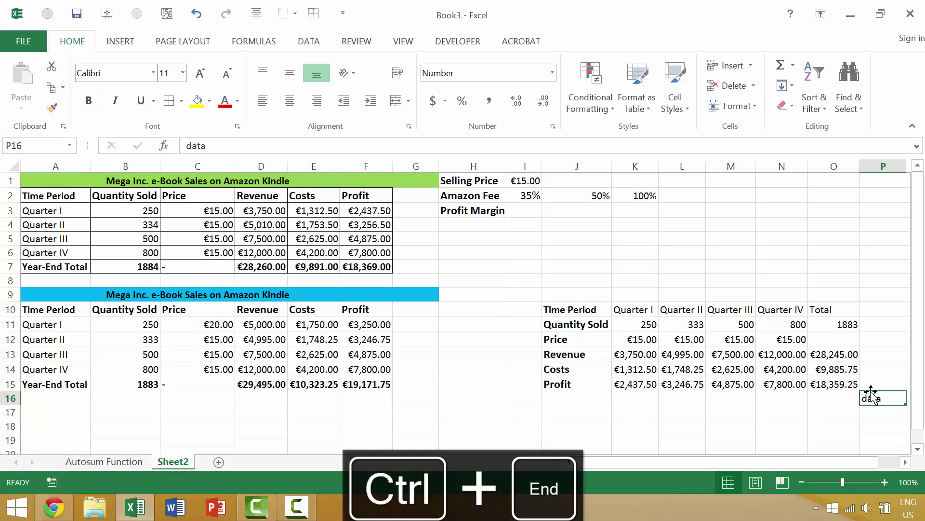
{"action": "key", "text": "Delete"}
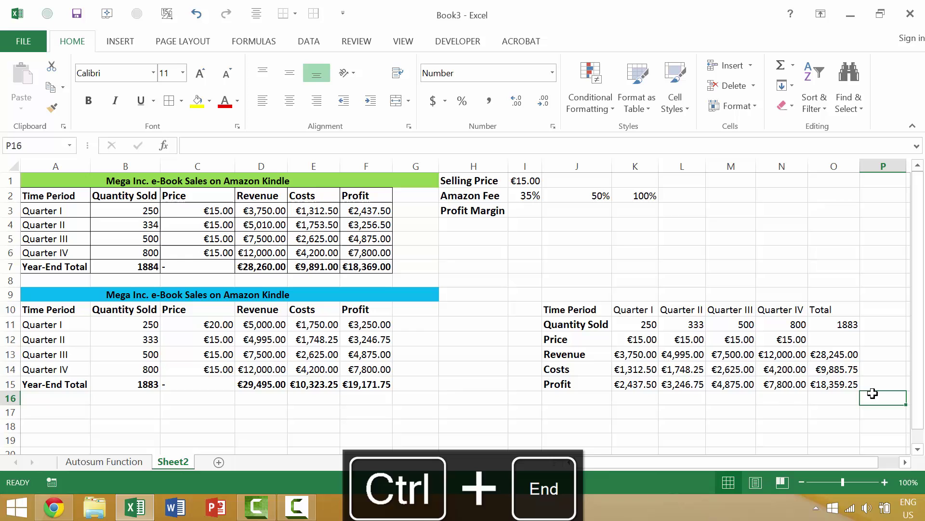
{"action": "left_click", "coordinate": [45, 191]}
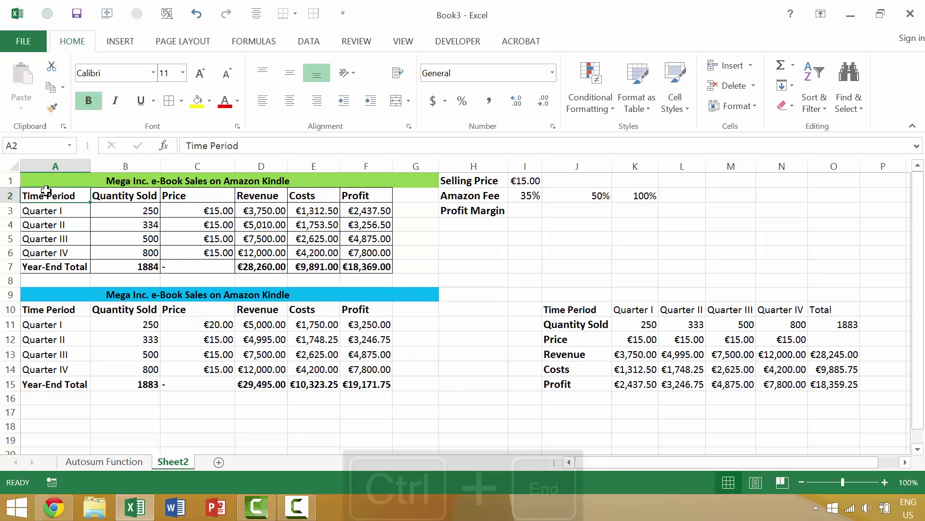
{"action": "key", "text": "ctrl+End"}
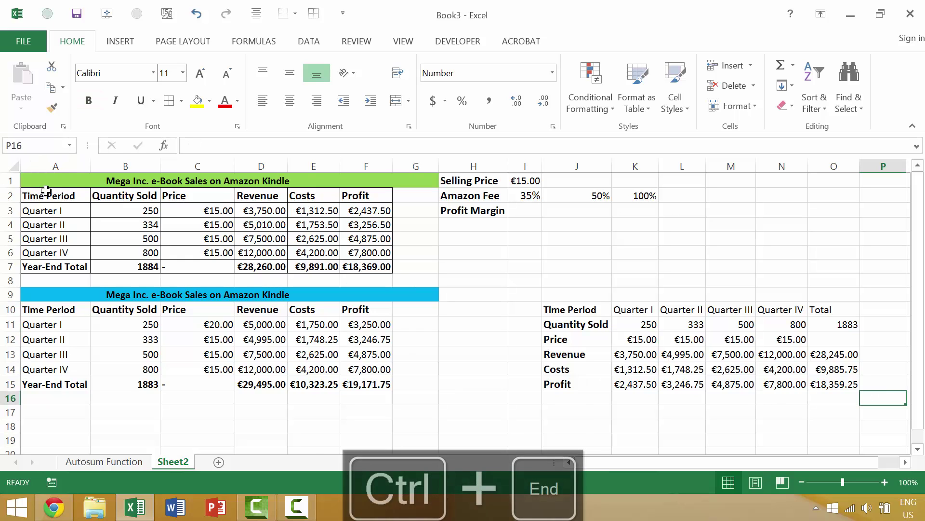
{"action": "right_click", "coordinate": [894, 399]}
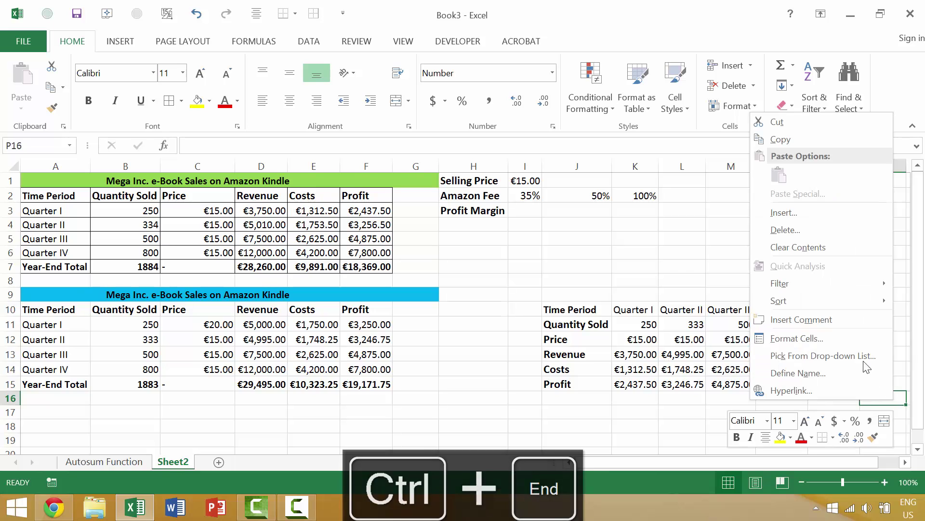
{"action": "left_click", "coordinate": [824, 248]}
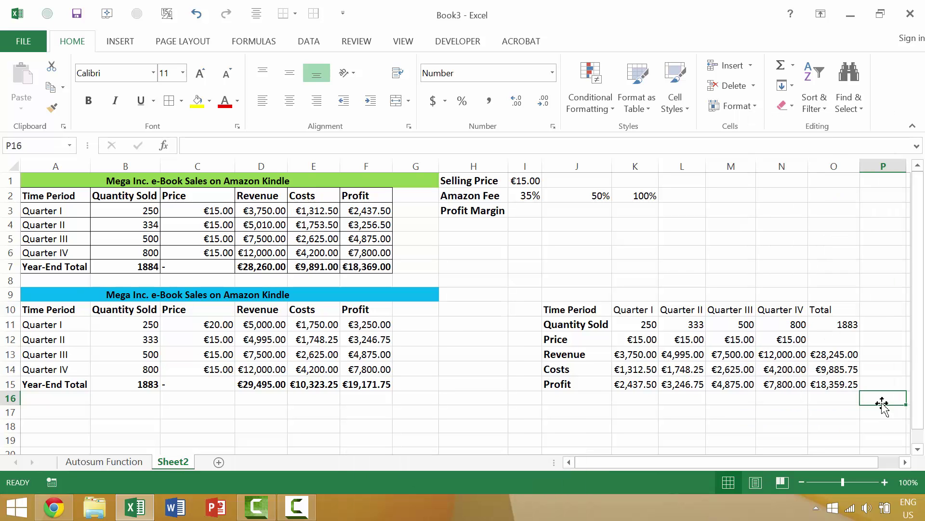
{"action": "left_click", "coordinate": [69, 193]}
{"action": "key", "text": "ctrl+End"}
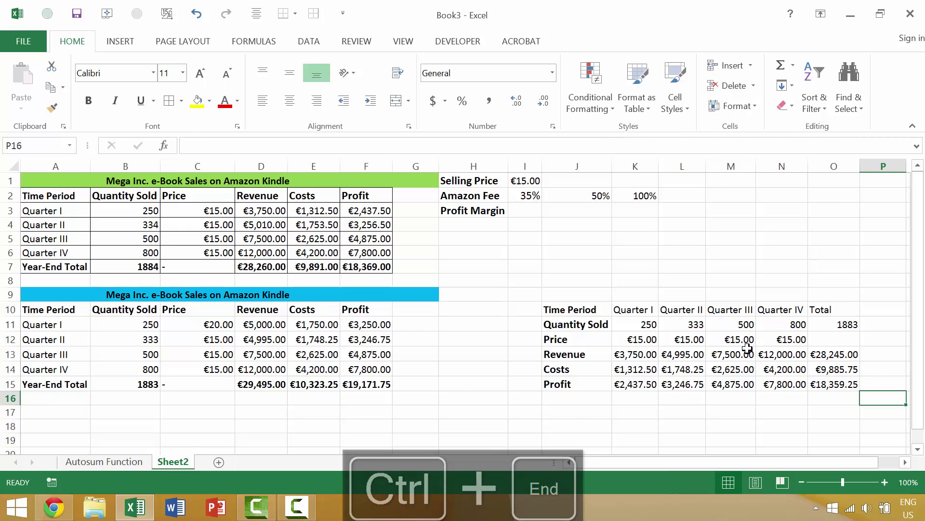
{"action": "left_click", "coordinate": [76, 193]}
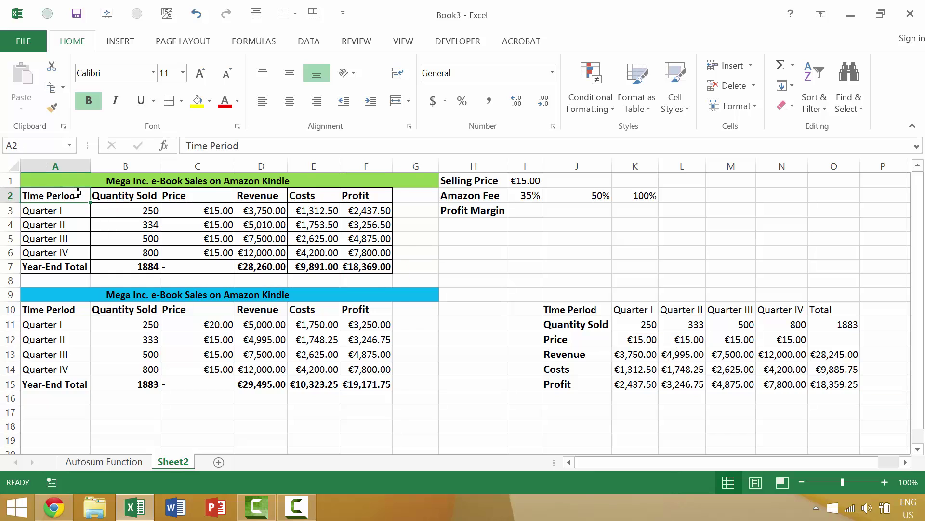
{"action": "key", "text": "ctrl+End"}
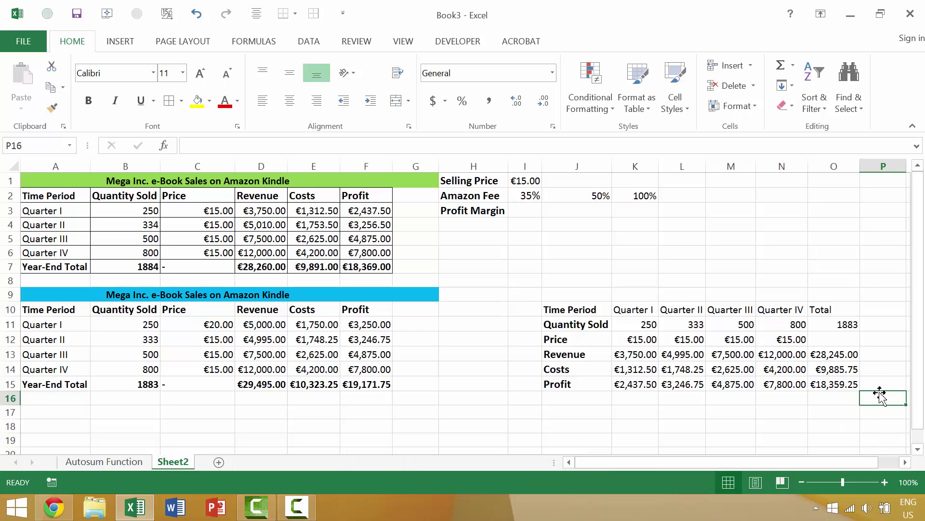
- Type 89.5 into P17 below P16, then Ctrl+End from A2 to land on P17
{"action": "left_click", "coordinate": [62, 196]}
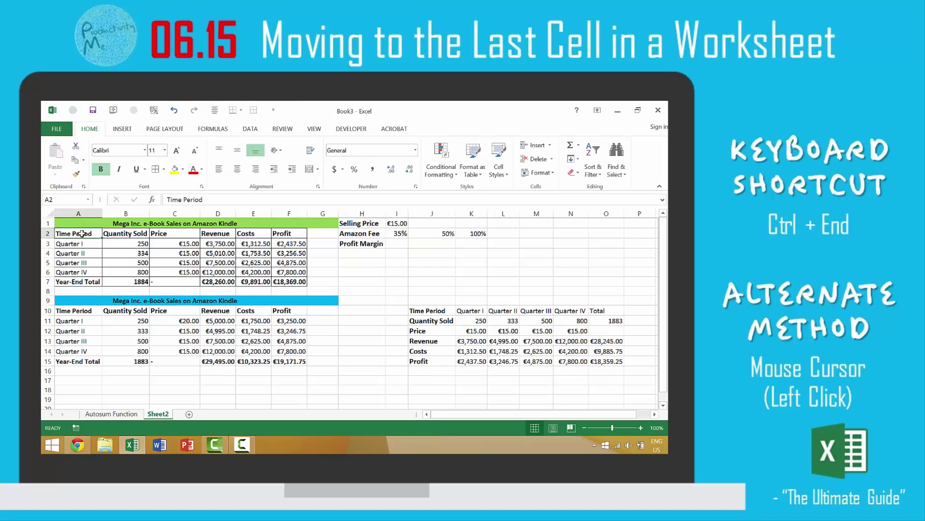
{"action": "key", "text": "ctrl+End"}
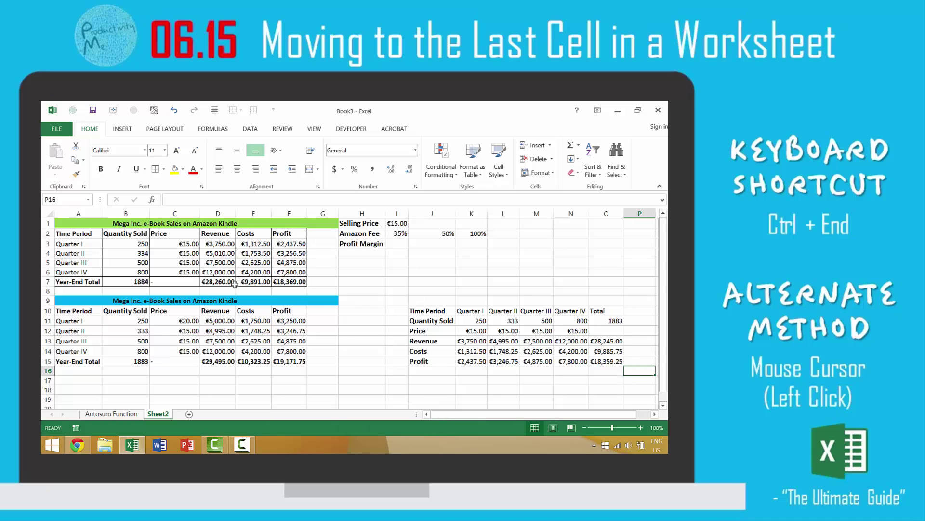
{"action": "left_click", "coordinate": [637, 380]}
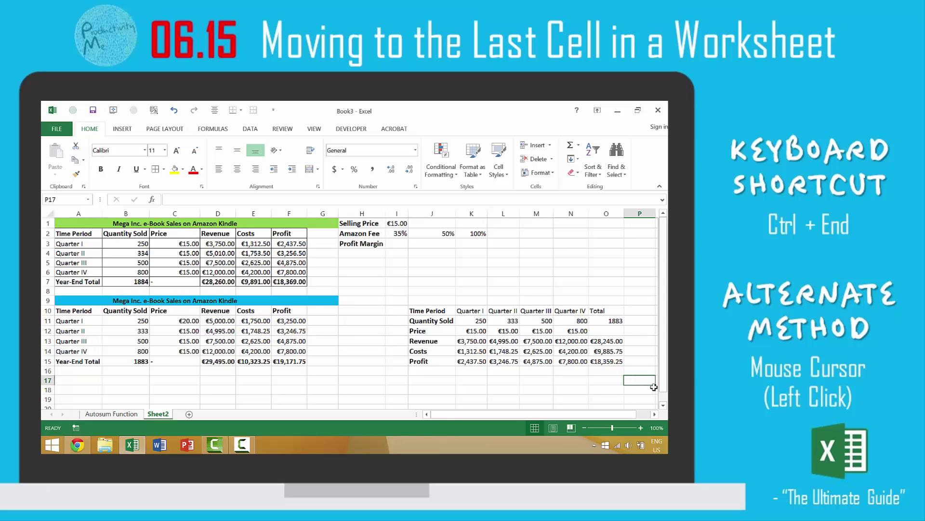
{"action": "type", "text": "89."}
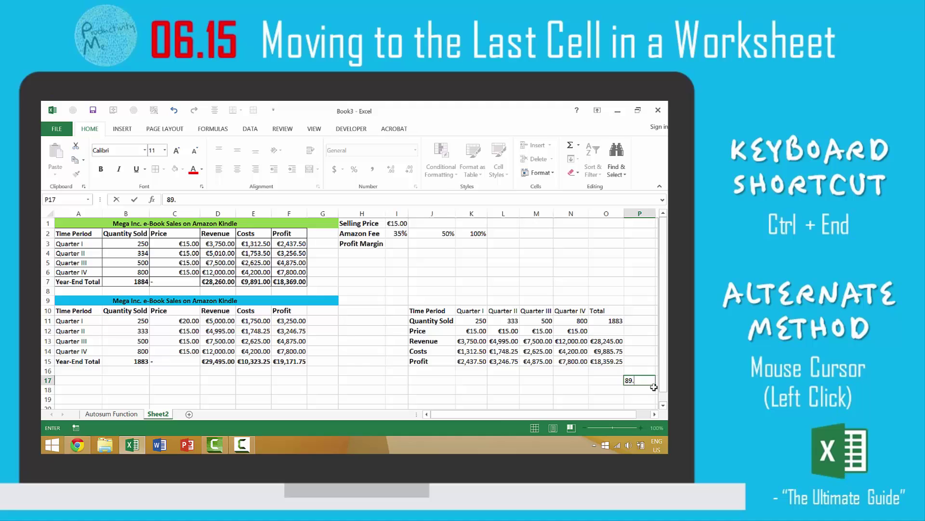
{"action": "type", "text": "5"}
{"action": "key", "text": "Return"}
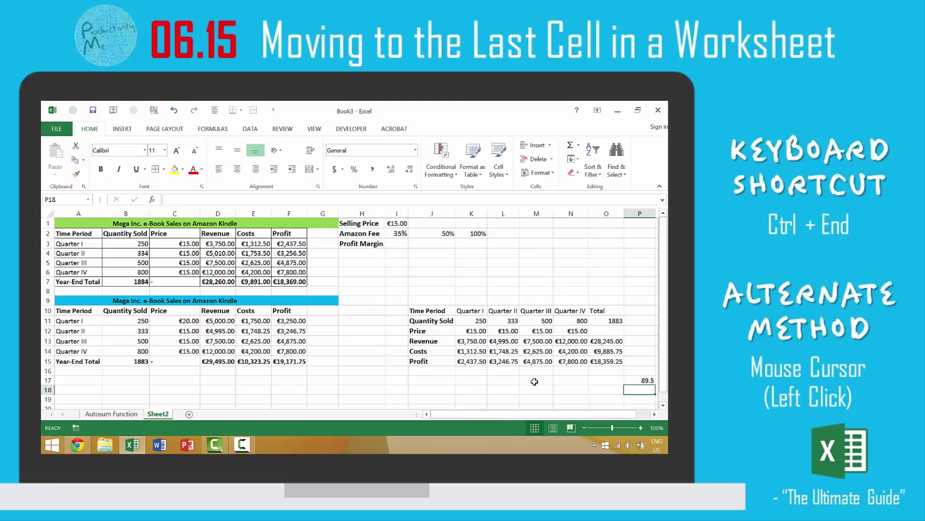
{"action": "left_click", "coordinate": [72, 232]}
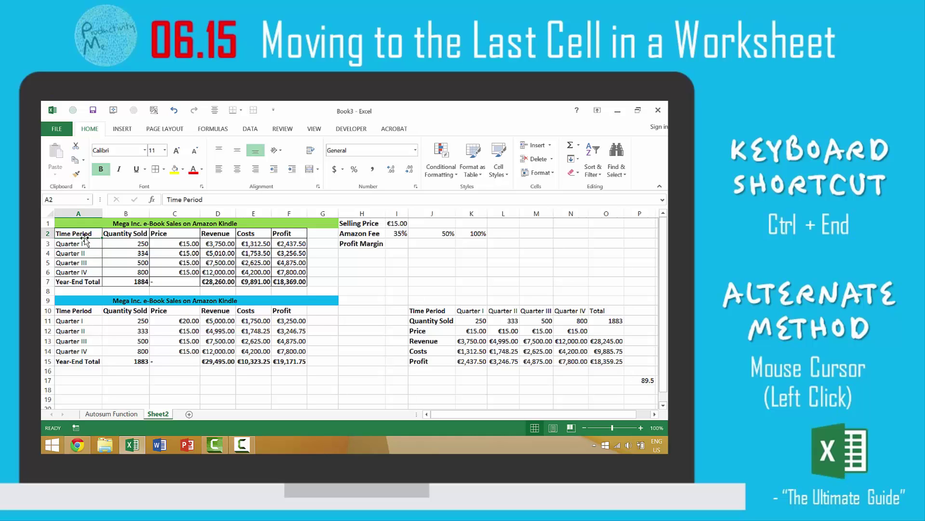
{"action": "key", "text": "ctrl+End"}
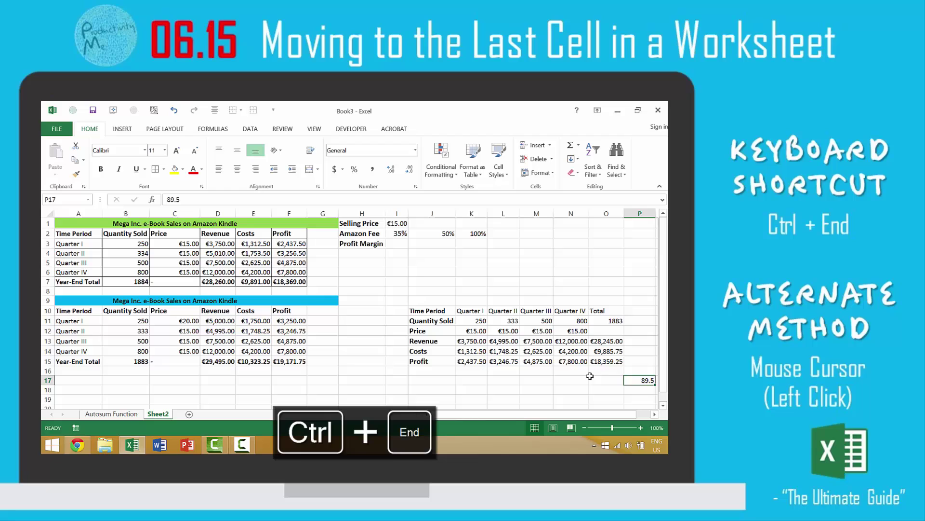